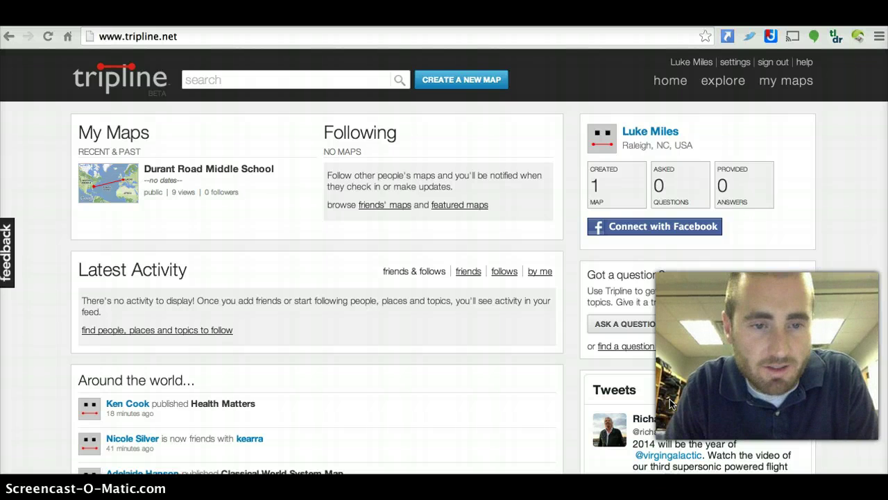
From the Tripline dashboard, start creating a new trip map.
click(721, 324)
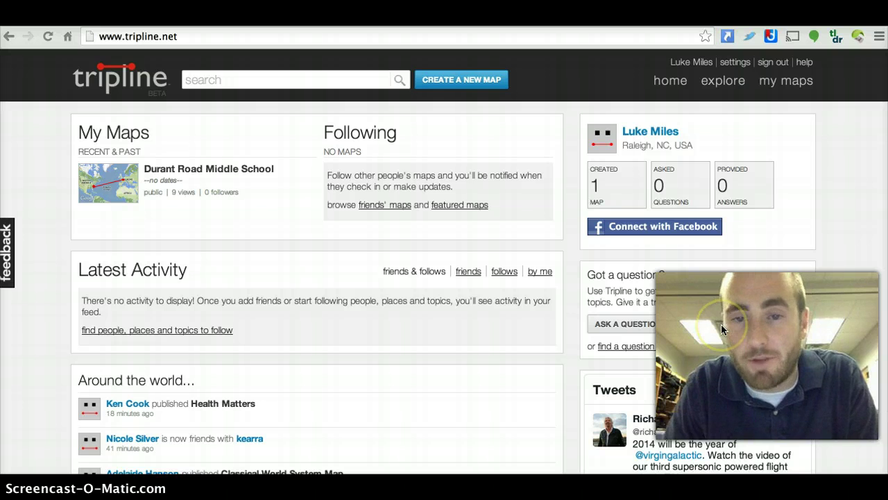
click(478, 82)
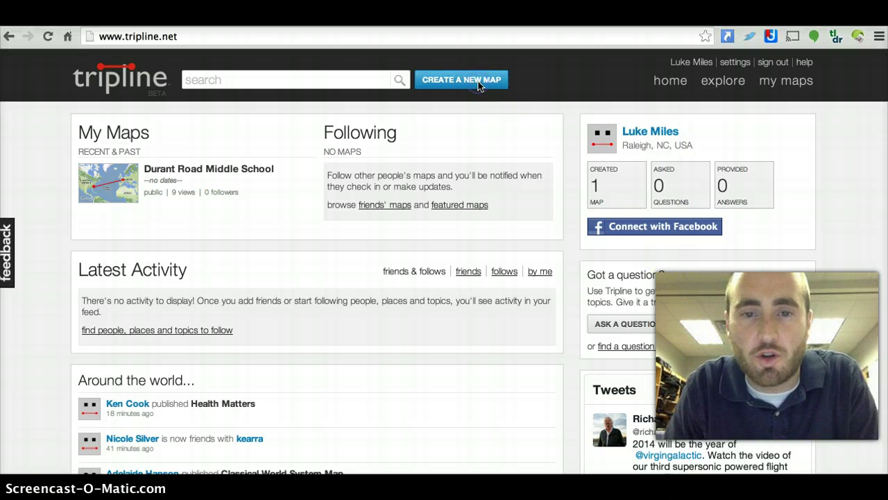
Create a public map titled 'Test Map' with Raleigh, NC, USA as its main location.
click(362, 221)
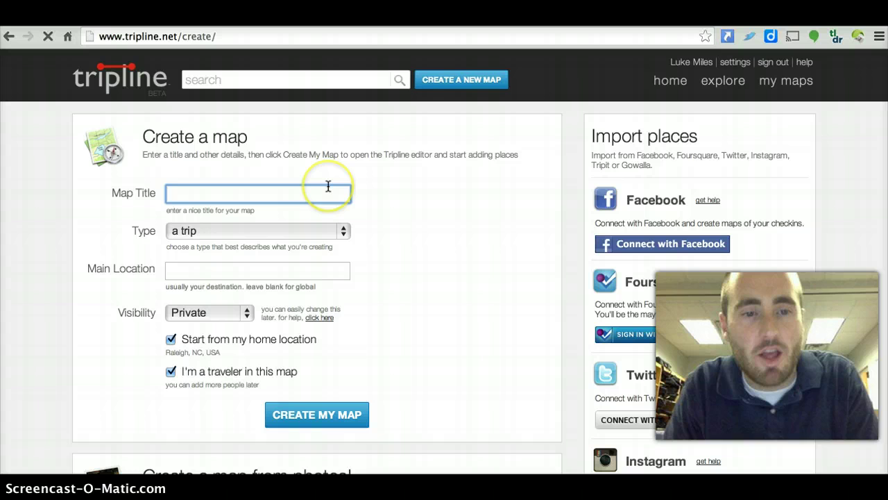
text(Test Map)
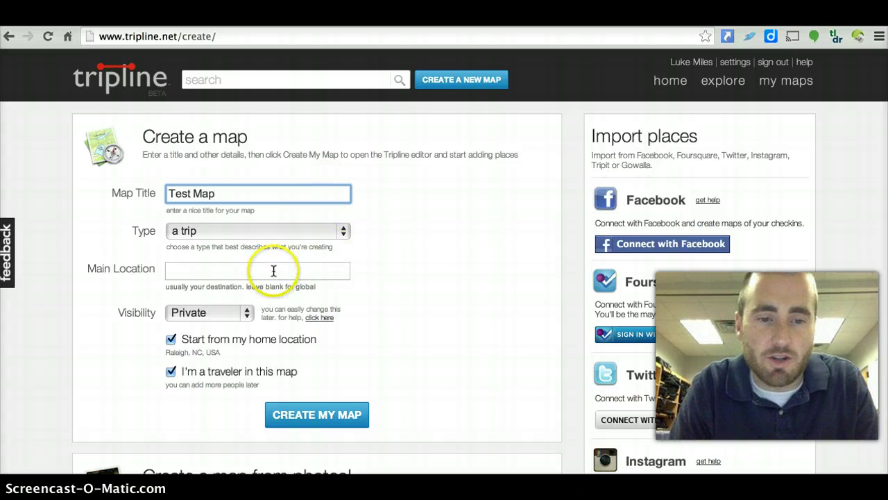
click(275, 271)
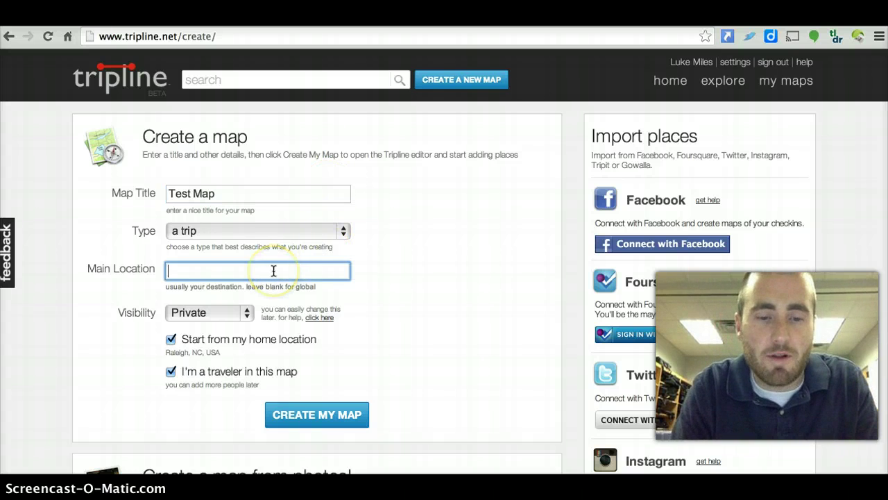
text(Raleigh, NC)
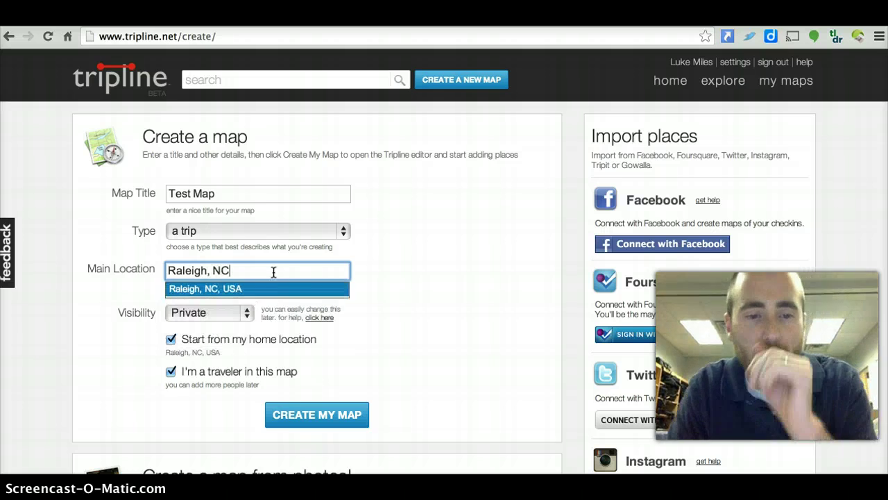
click(247, 297)
click(244, 309)
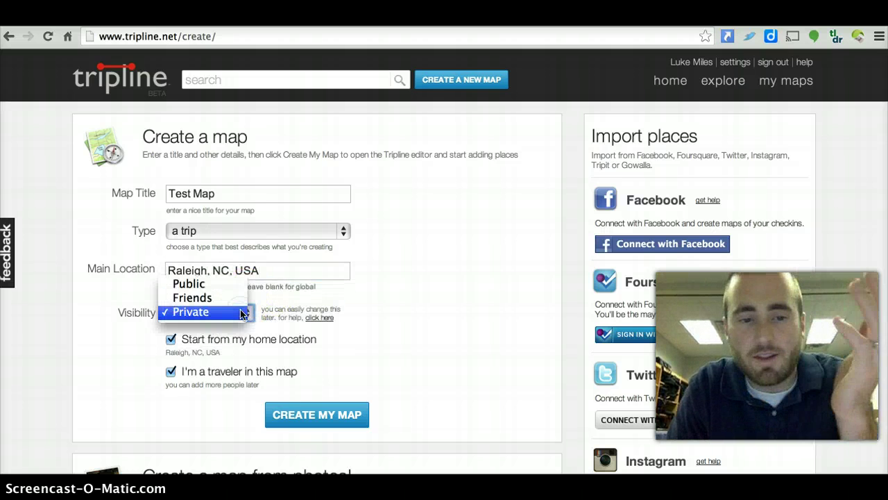
click(232, 290)
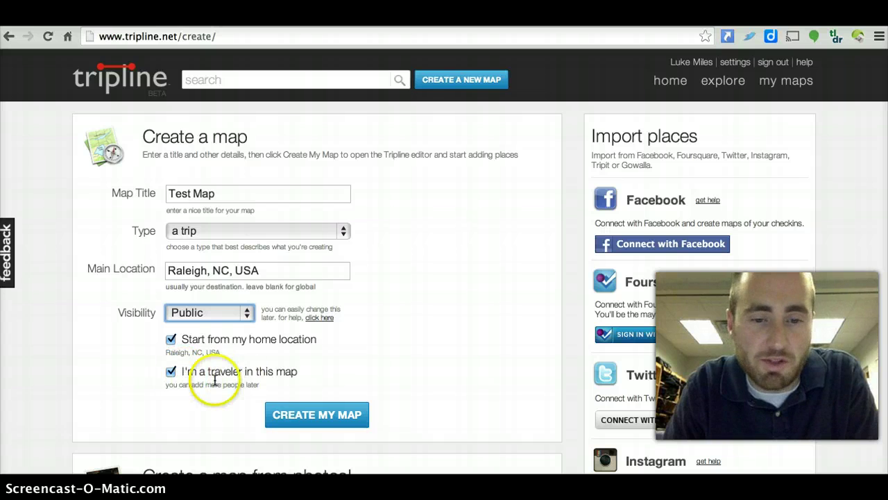
click(320, 416)
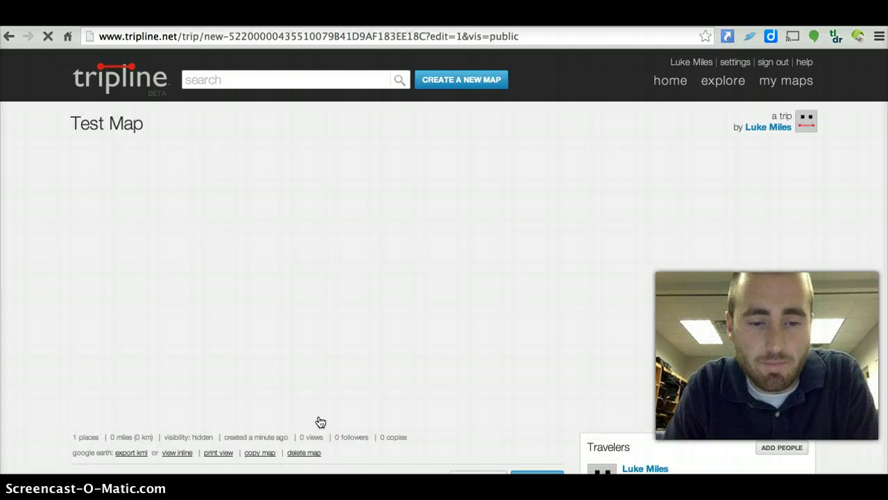
Show the Raleigh marker's details and review the Places list.
click(535, 314)
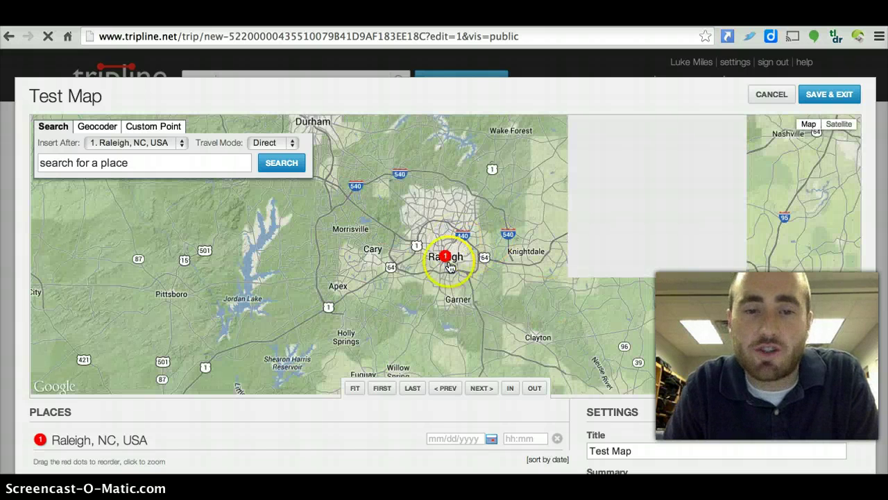
click(444, 257)
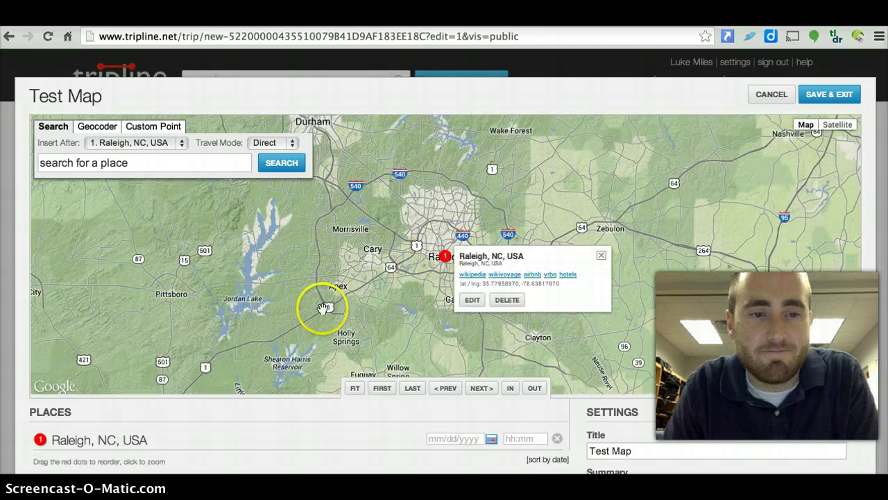
scroll(292, 385, down, 2)
scroll(292, 386, down, 2)
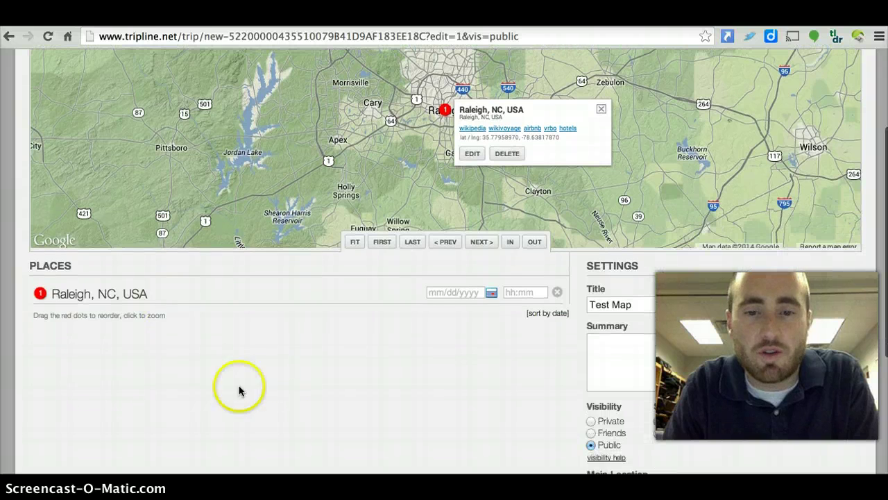
scroll(372, 365, up, 4)
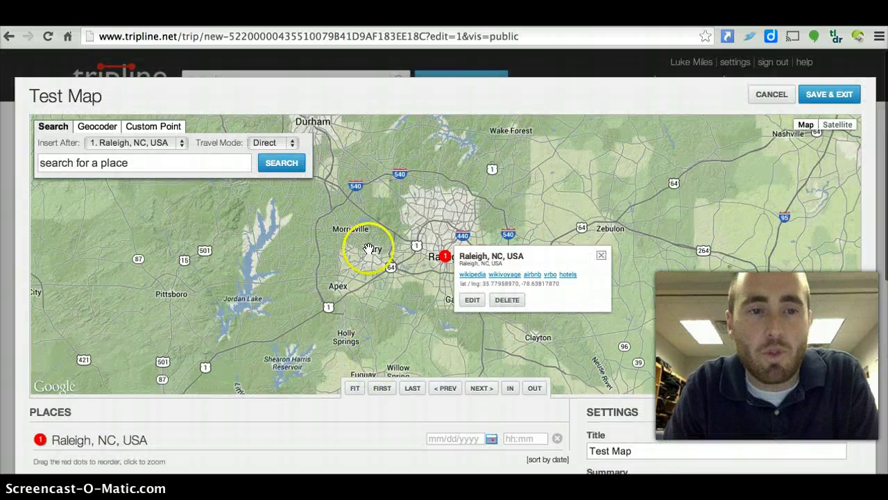
Keep new stops inserted after Raleigh with Direct travel mode, and enter Asheville, NC to search.
click(140, 164)
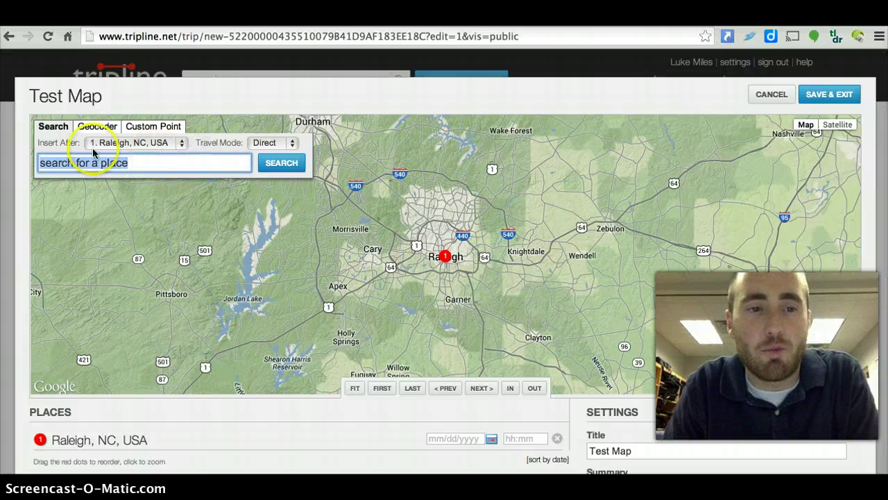
click(127, 143)
click(127, 143)
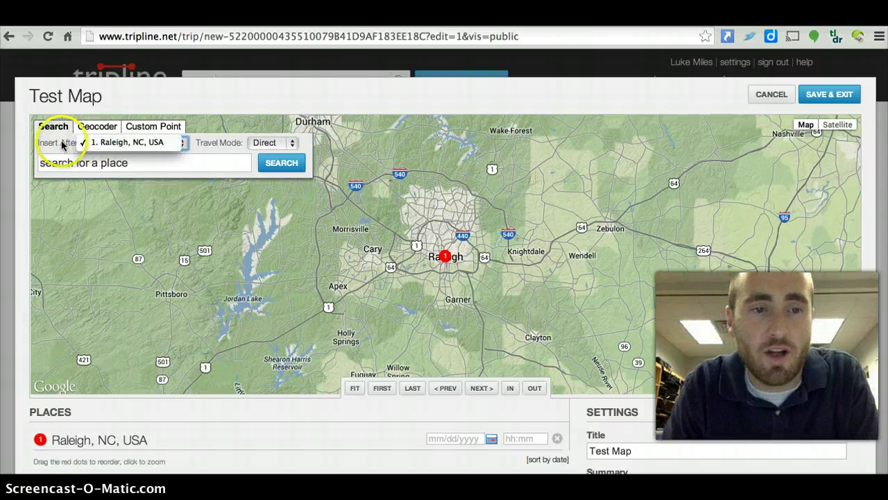
click(268, 148)
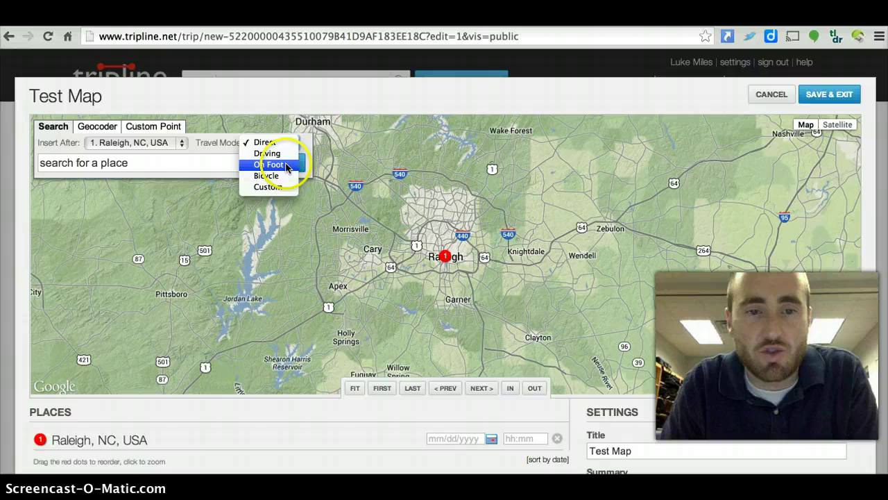
click(188, 165)
click(188, 165)
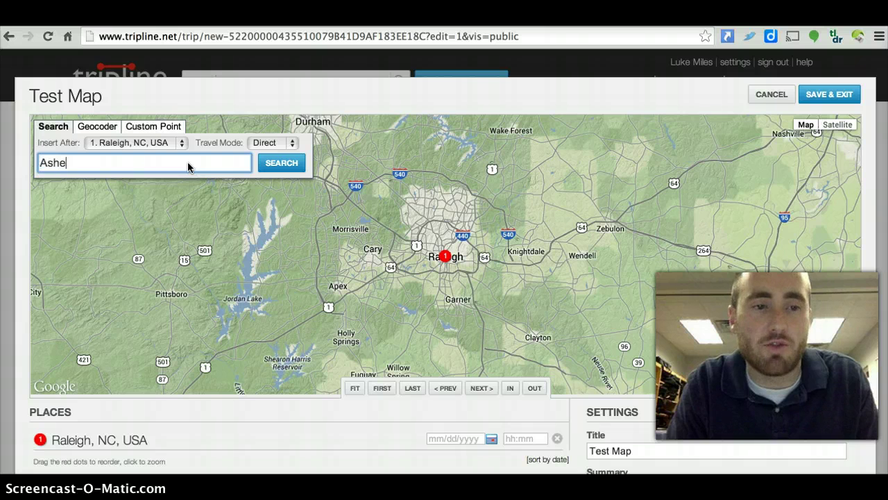
Search for Asheville, NC and add it as the stop after Raleigh.
click(276, 166)
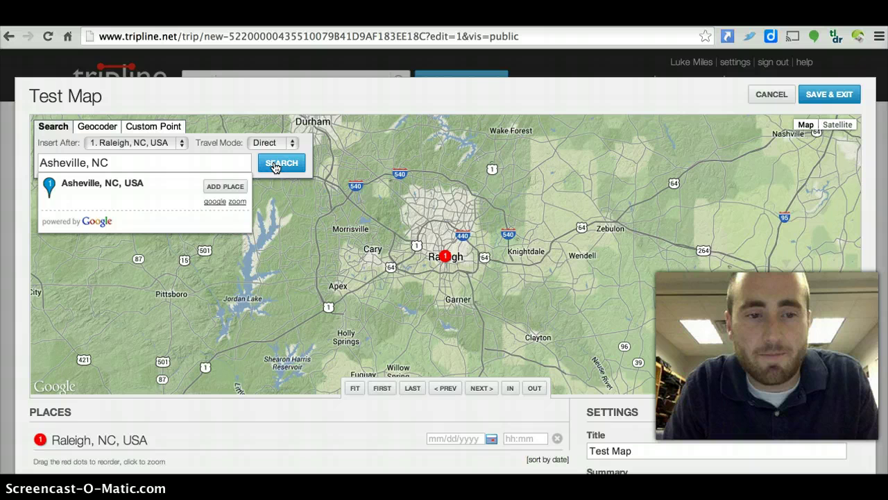
click(217, 188)
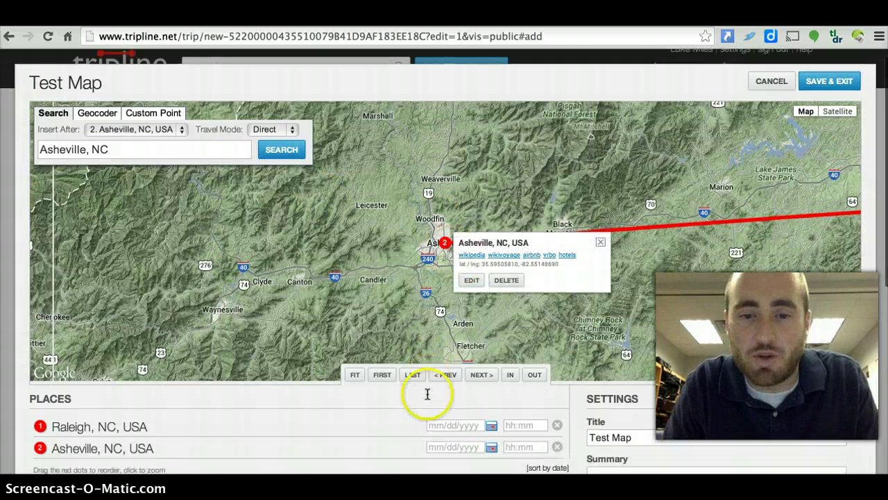
scroll(234, 377, down, 3)
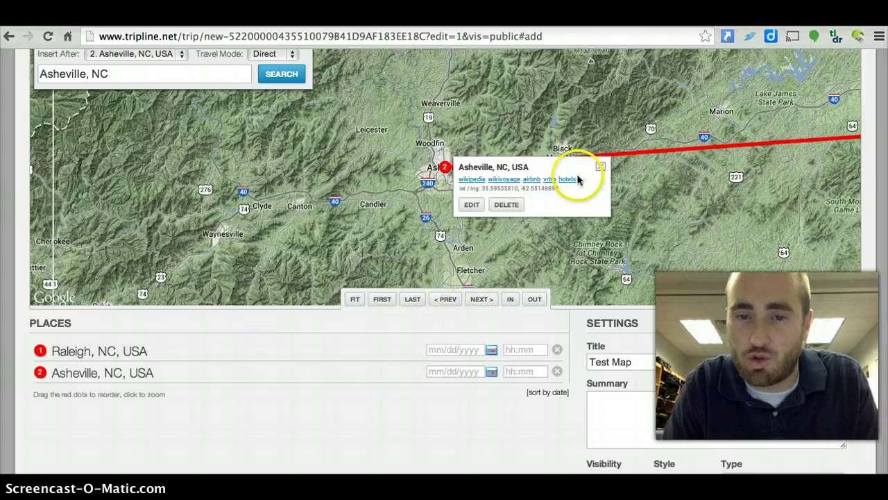
Write 'test test test' as the Asheville stop's description and update it.
click(472, 206)
scroll(436, 232, up, 3)
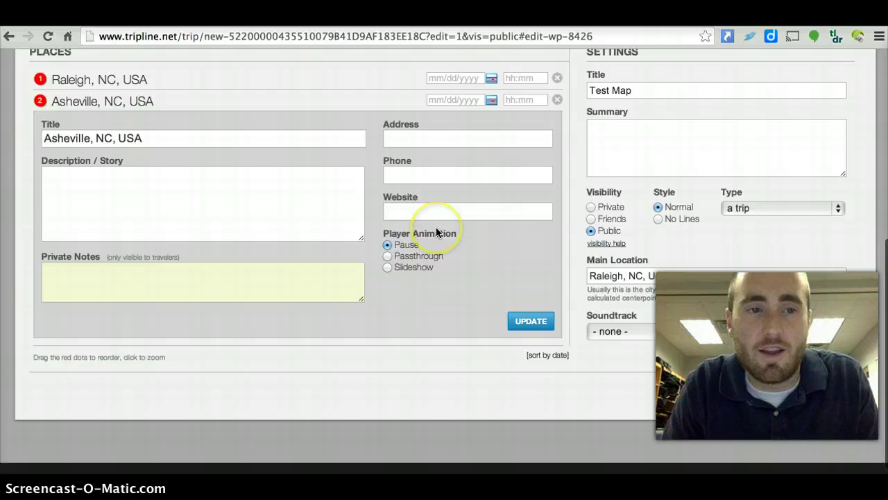
scroll(436, 232, up, 6)
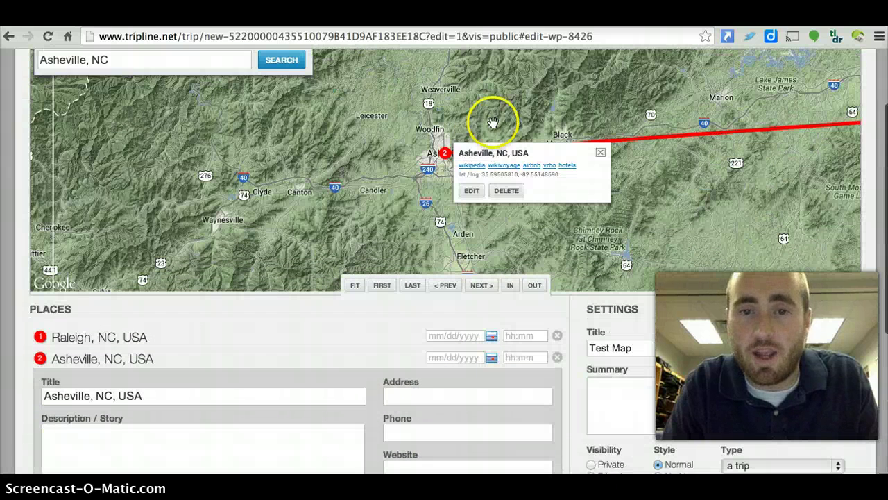
scroll(491, 296, down, 5)
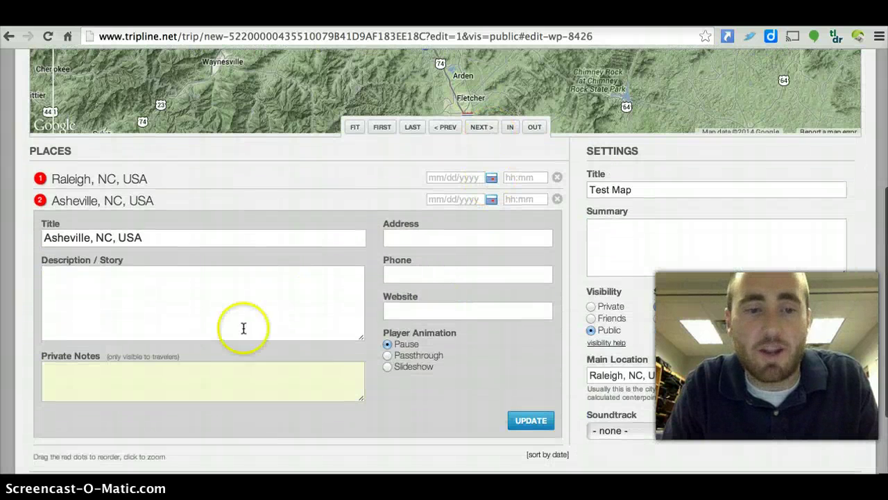
click(174, 281)
text(test test test)
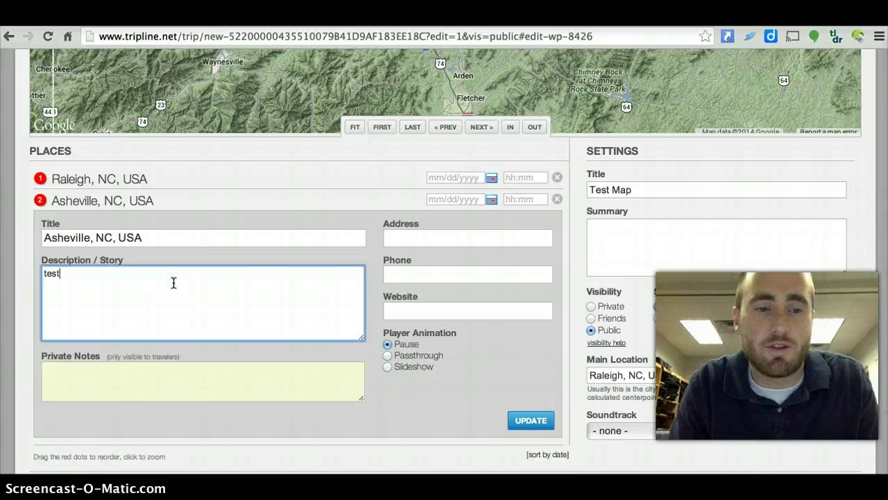
click(421, 240)
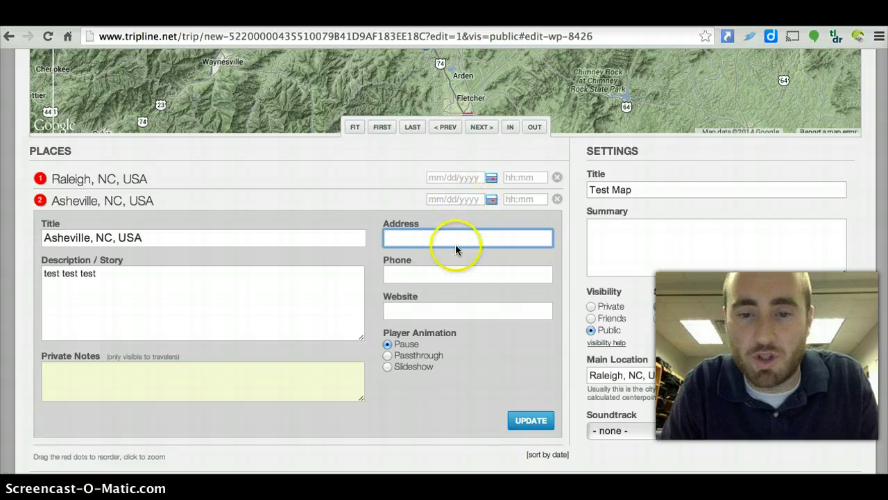
click(530, 421)
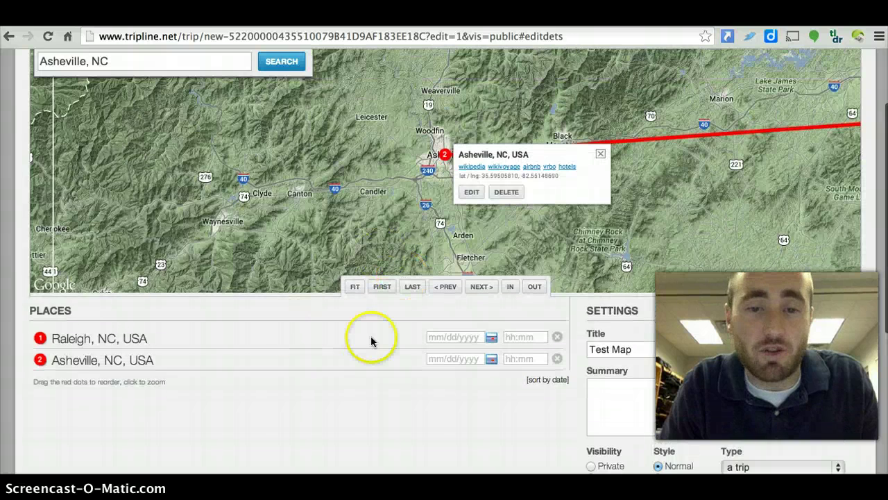
Update the Raleigh stop's description to 'tes test', then save and exit the trip editor.
click(350, 340)
scroll(375, 393, down, 5)
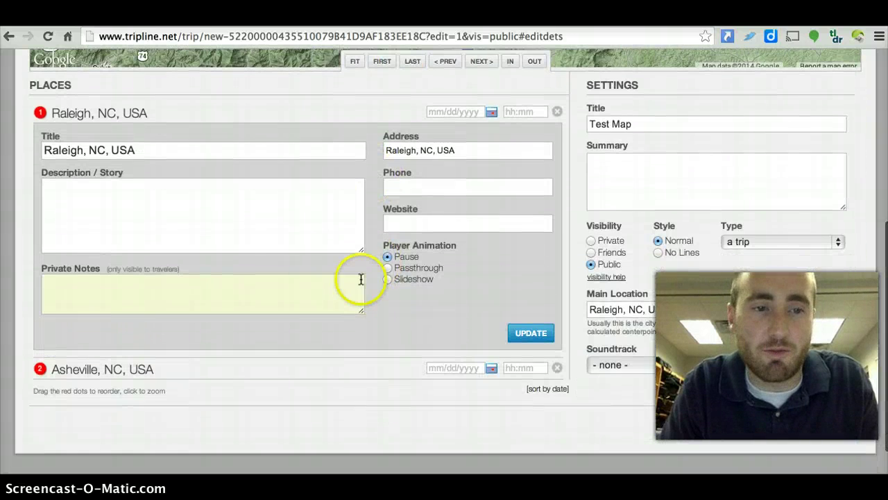
click(252, 221)
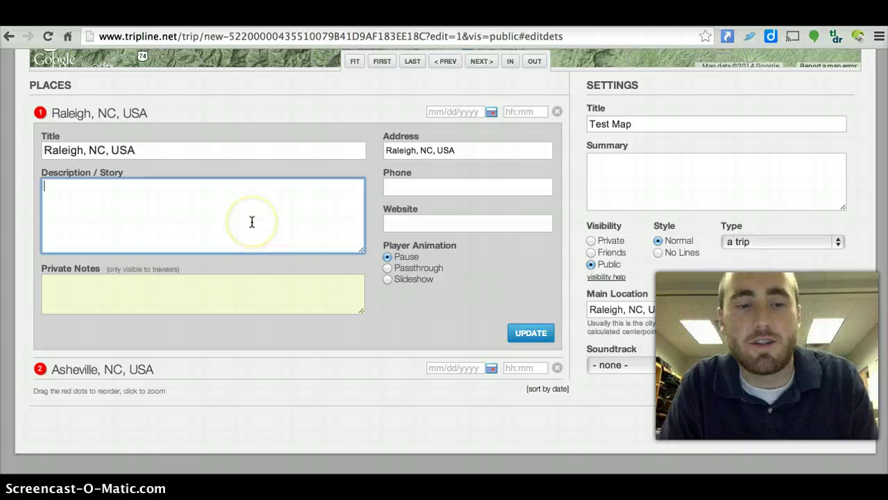
click(524, 330)
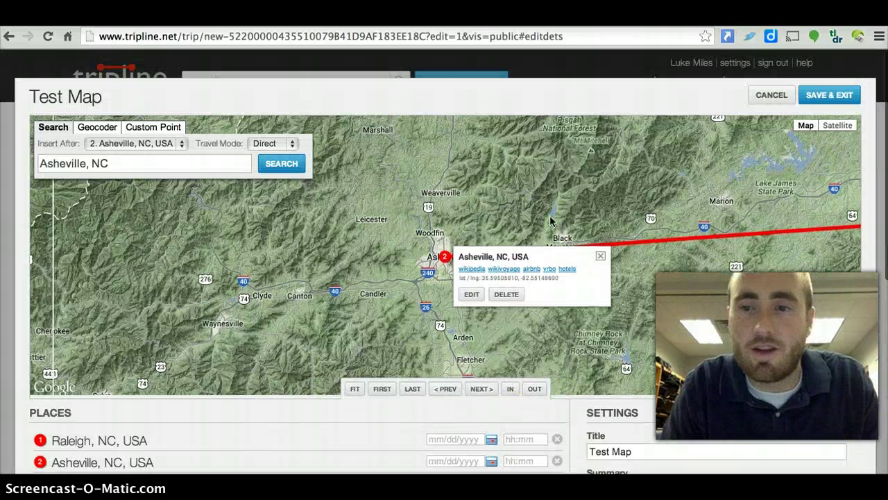
click(834, 100)
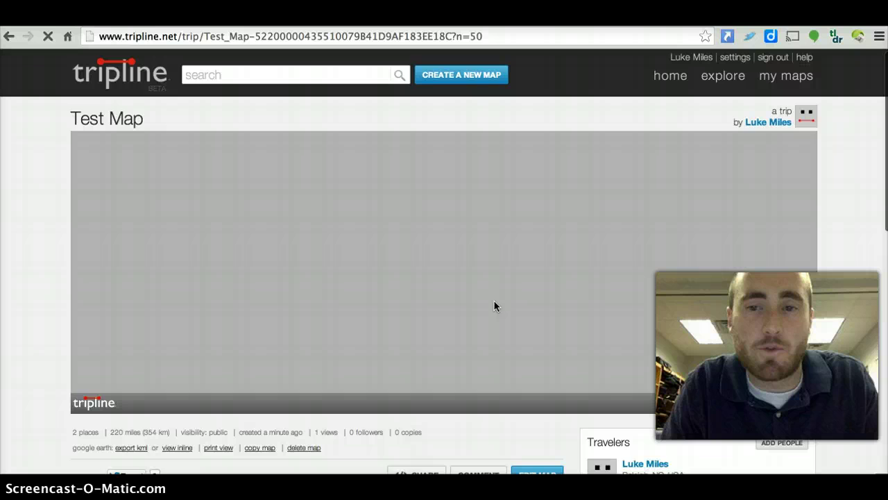
Scroll the saved trip page to view both stops and their stories.
scroll(495, 306, down, 3)
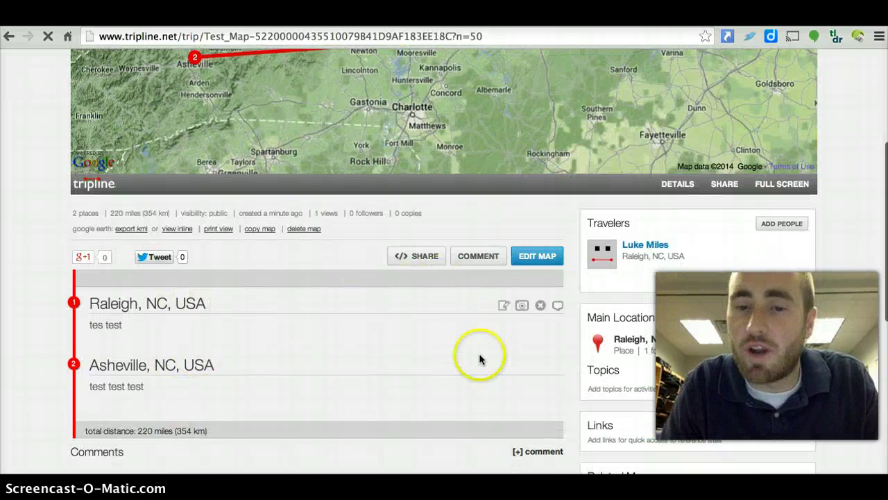
Open the Raleigh stop's photo upload panel and cancel choosing photos without adding any.
click(522, 307)
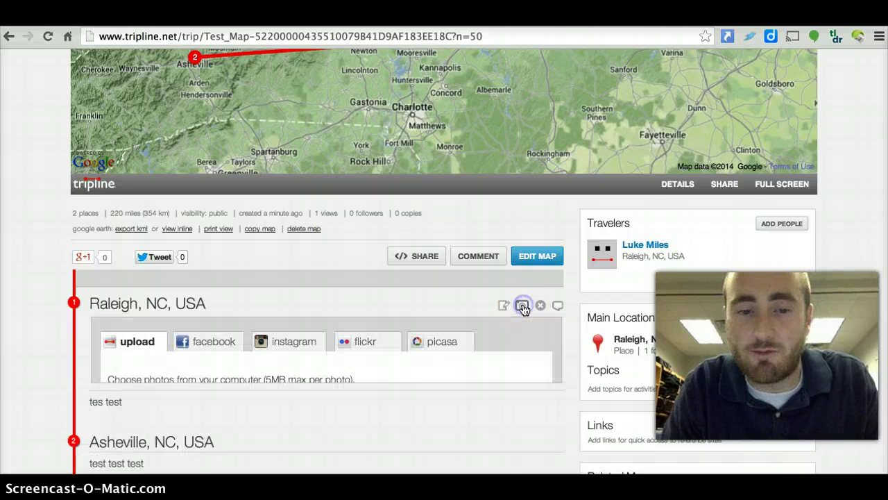
scroll(433, 365, down, 2)
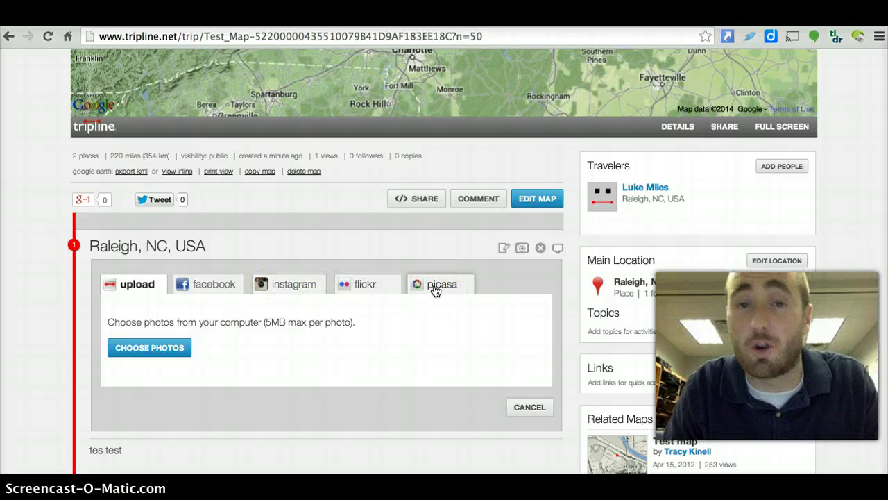
click(155, 352)
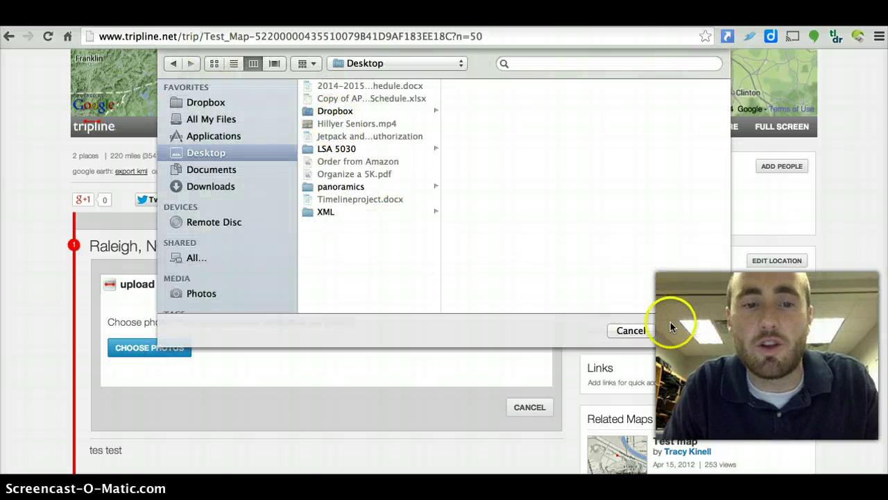
click(641, 334)
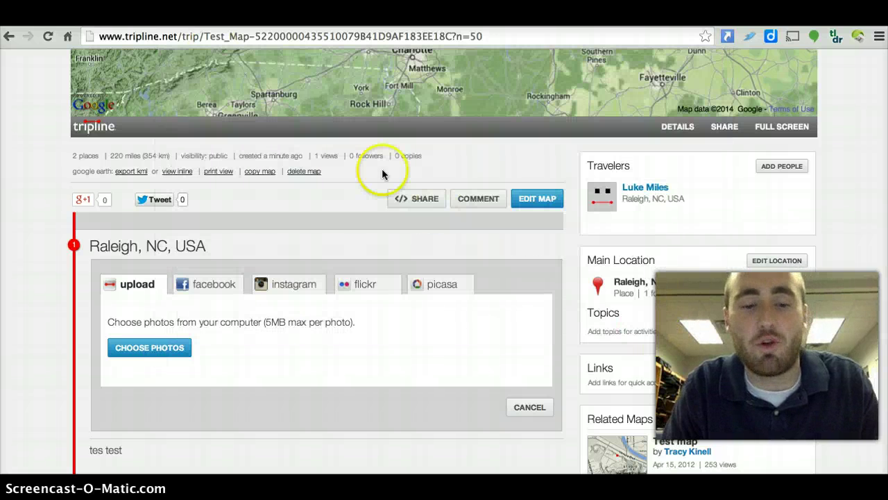
scroll(424, 346, down, 1)
scroll(423, 347, down, 3)
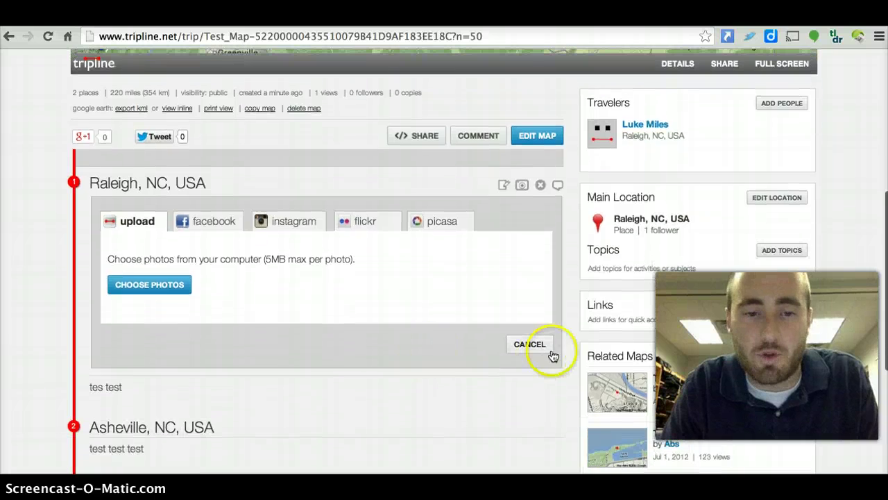
scroll(450, 339, down, 8)
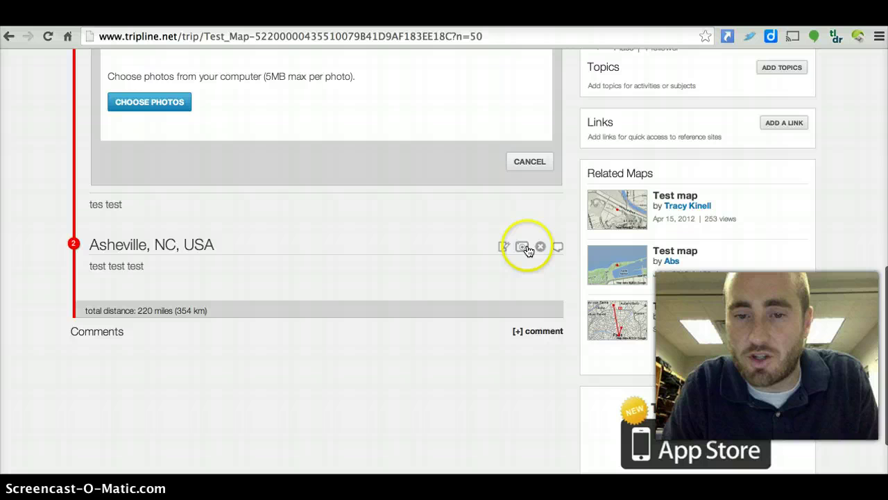
click(559, 246)
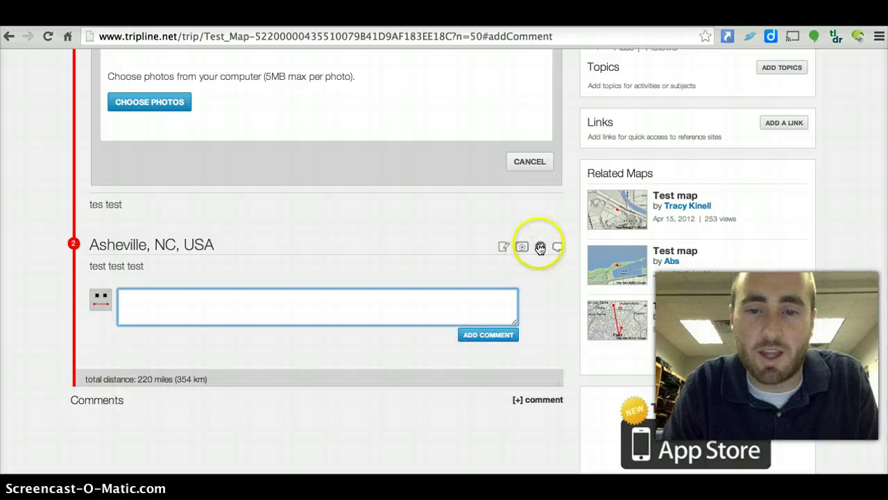
click(540, 248)
click(478, 182)
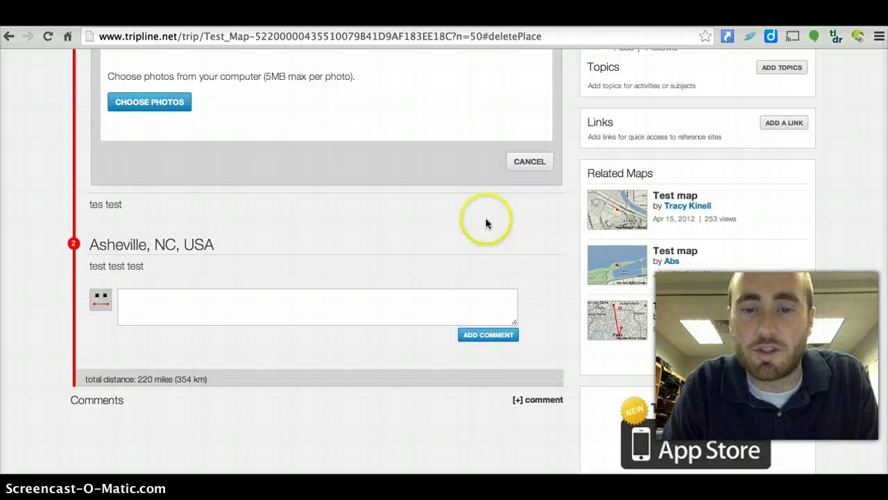
scroll(504, 234, up, 3)
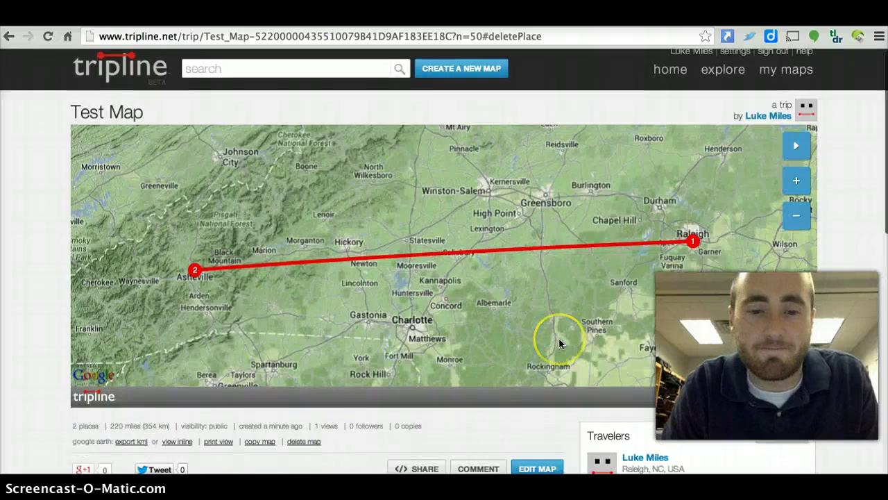
scroll(558, 337, down, 6)
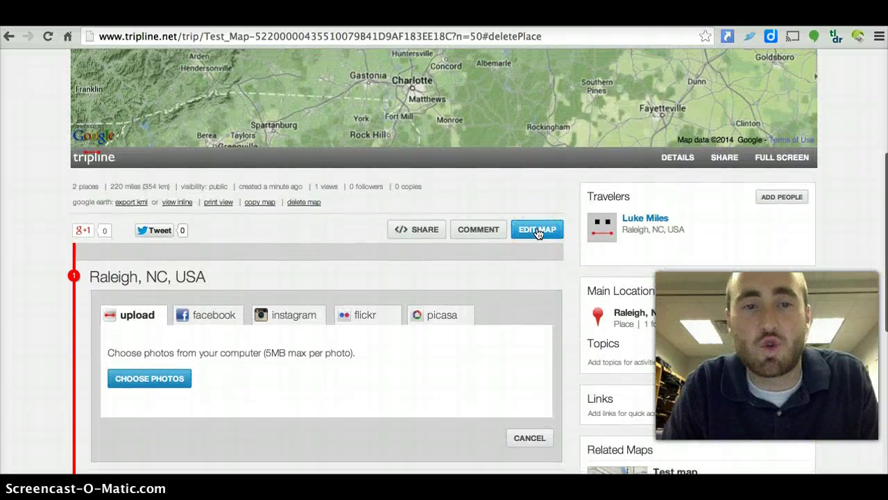
scroll(537, 233, up, 3)
scroll(538, 234, down, 3)
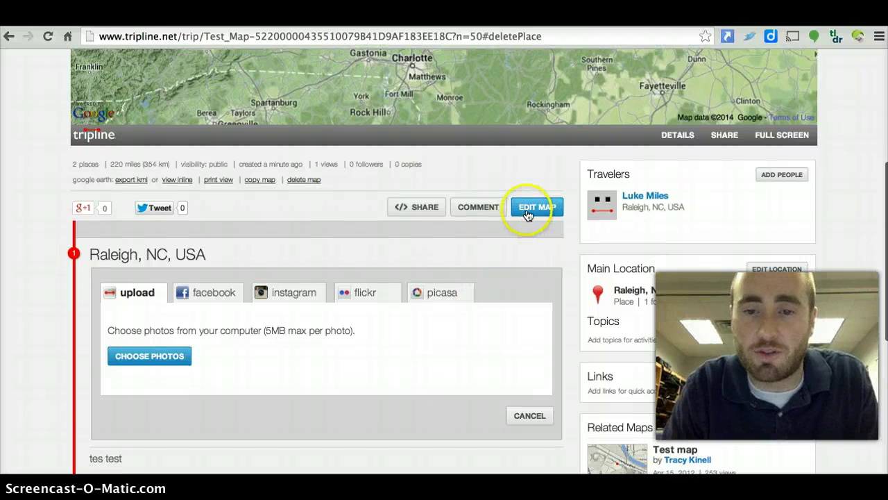
Reopen Test Map in the editor, review its Insert After stops and settings, and save it again.
click(527, 212)
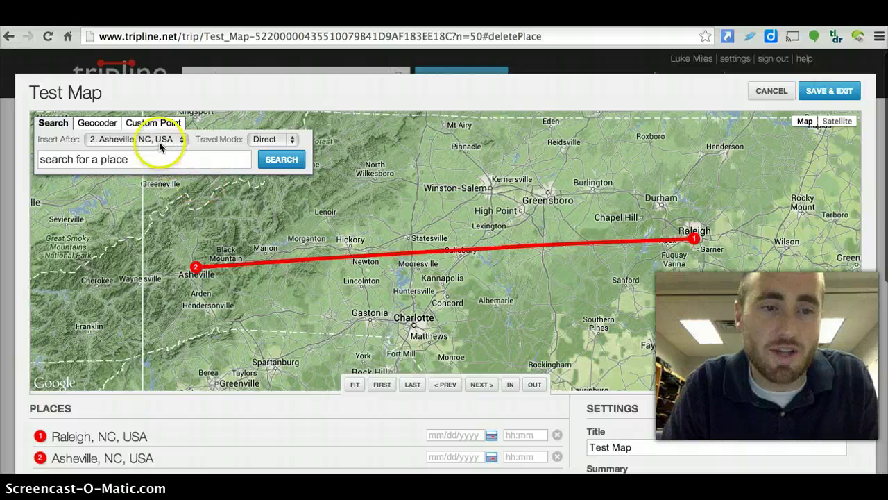
click(160, 140)
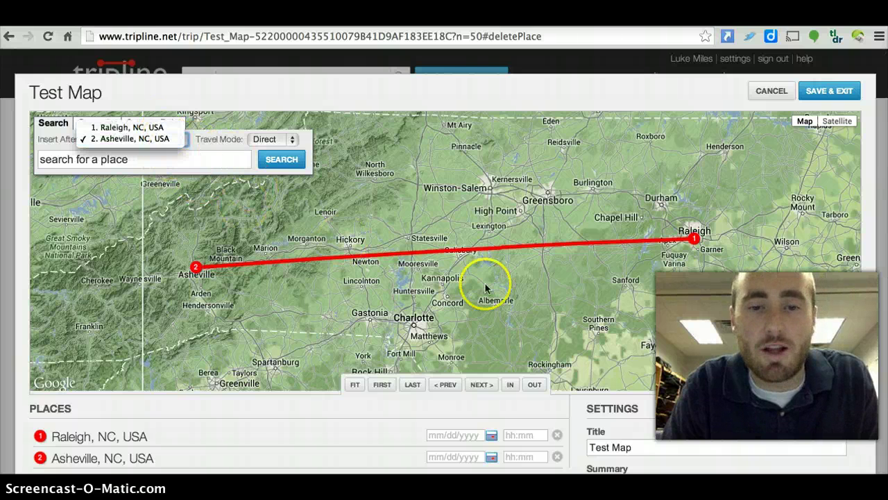
scroll(486, 303, down, 3)
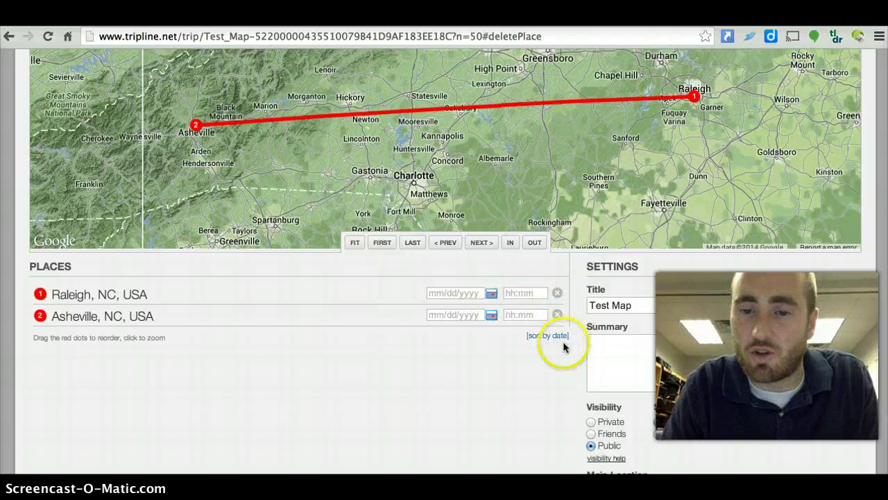
scroll(531, 403, down, 2)
scroll(531, 404, up, 4)
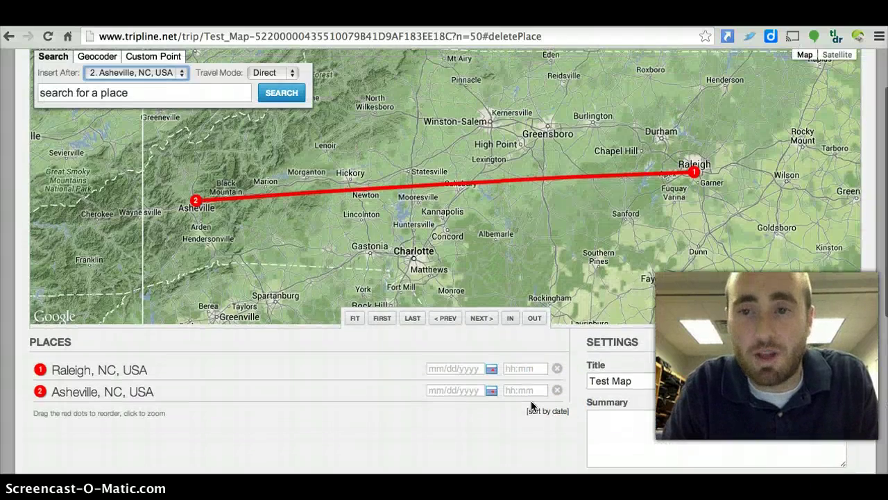
scroll(531, 405, down, 3)
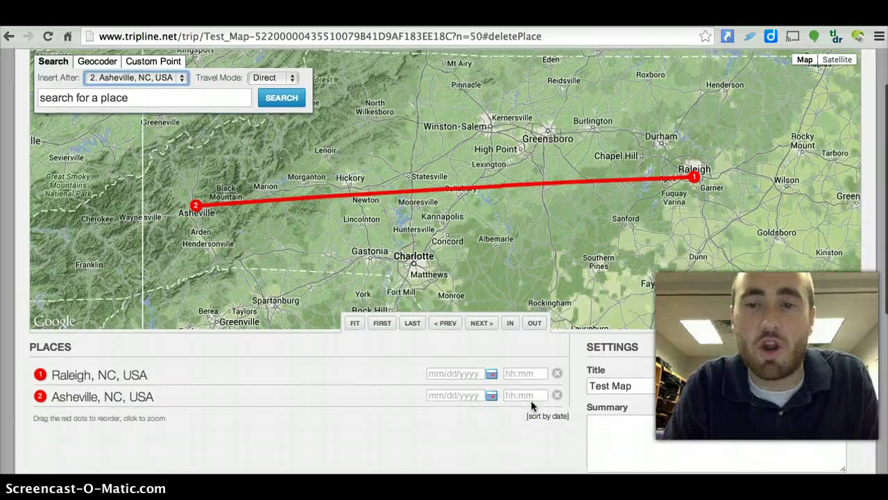
scroll(531, 405, up, 3)
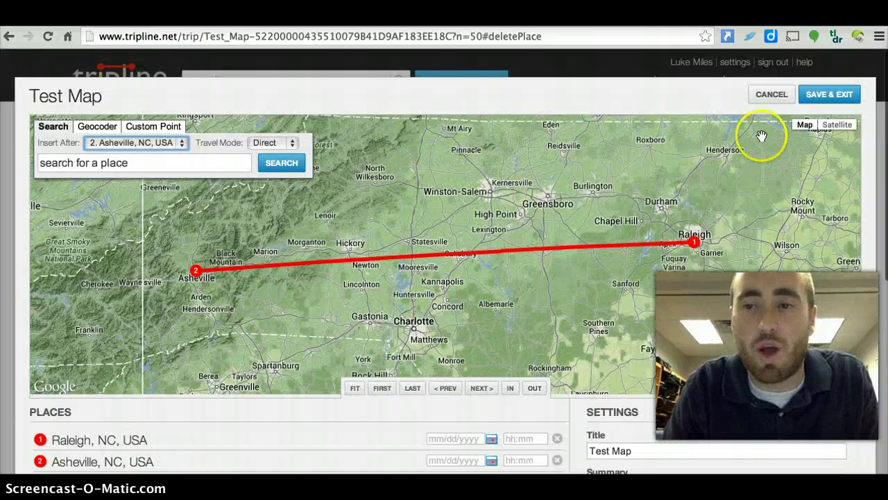
click(820, 93)
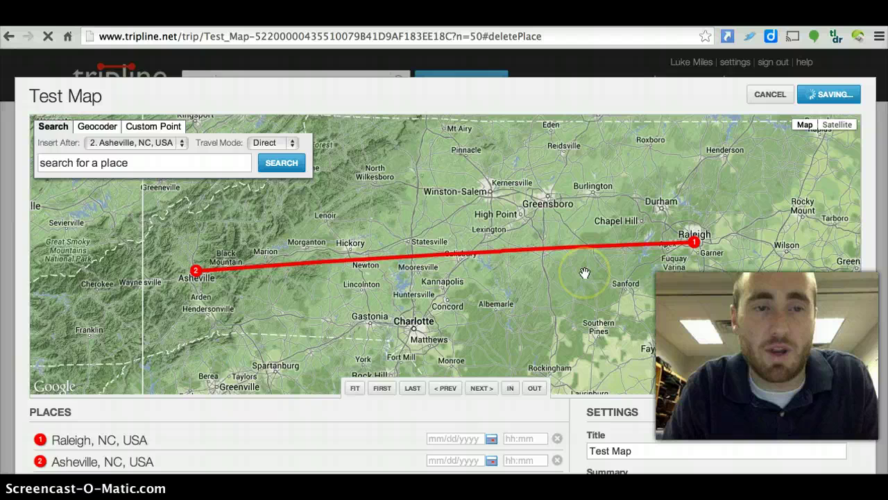
scroll(584, 272, down, 5)
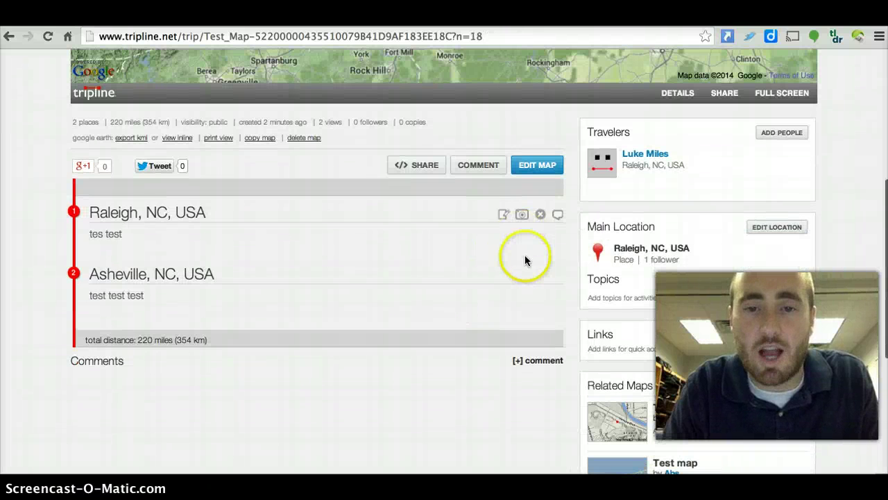
scroll(524, 254, up, 1)
Copy the Test Map's share link from the Links & Embed Code dialog, then close the dialog.
click(425, 202)
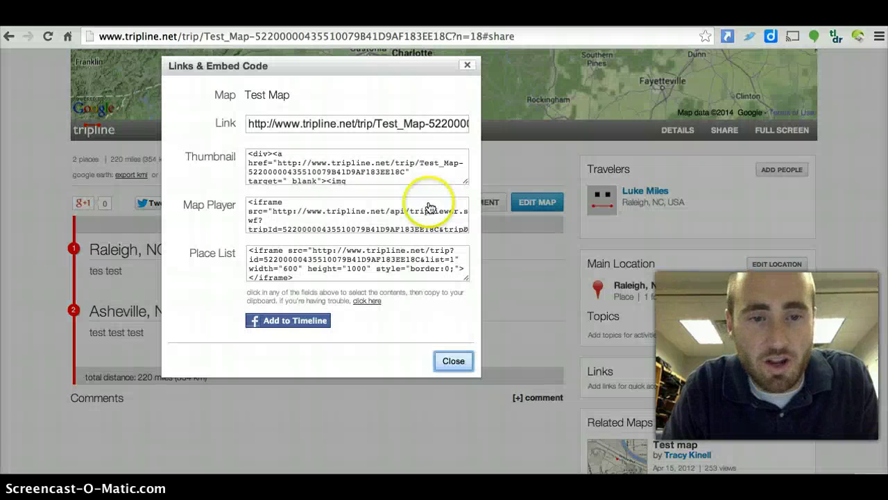
click(308, 122)
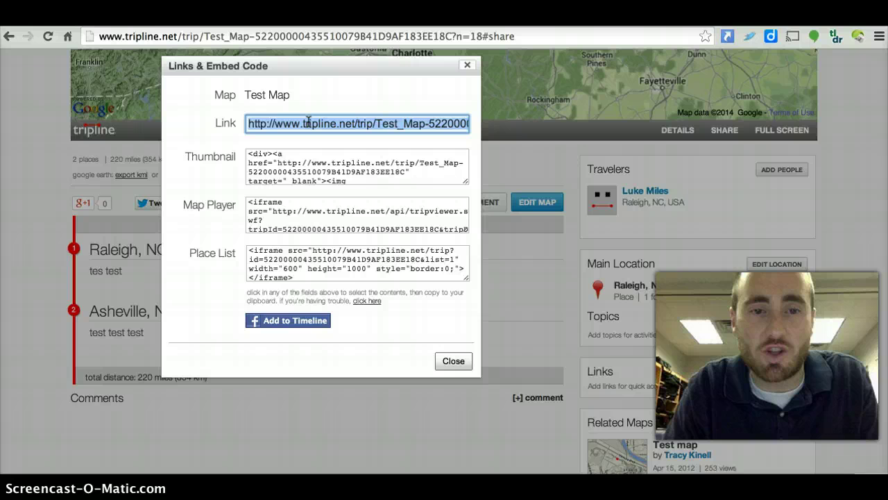
right_click(308, 124)
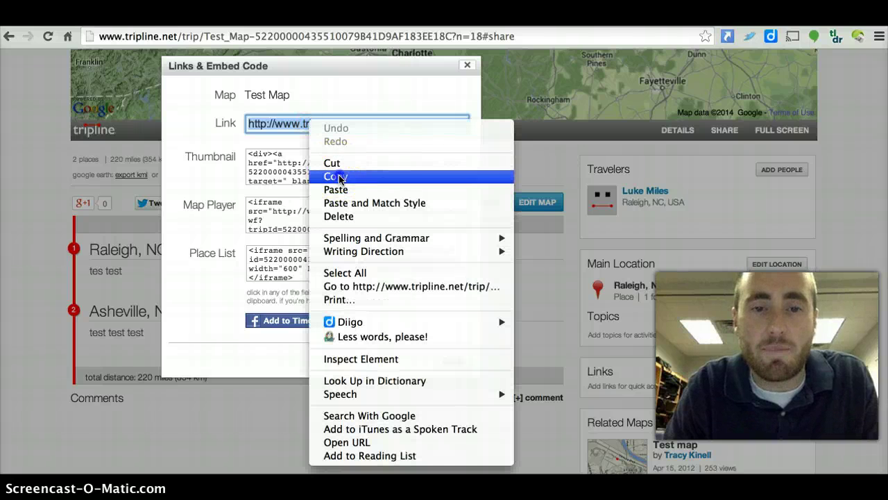
click(339, 175)
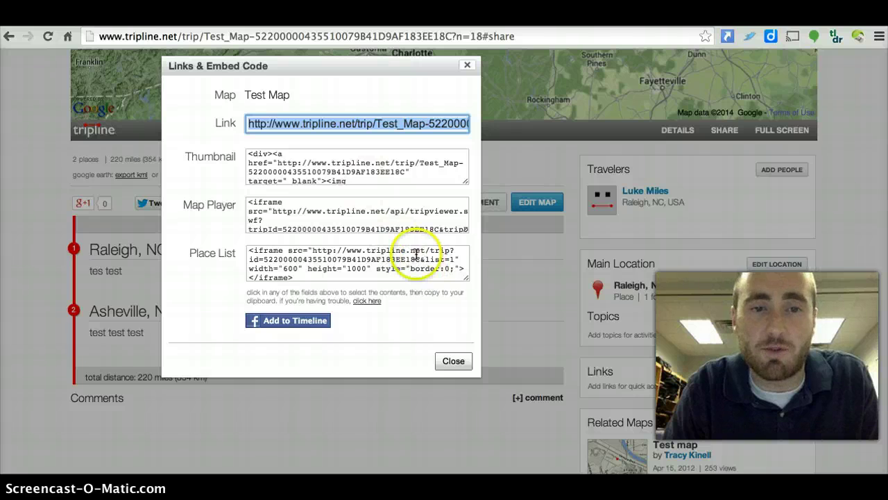
click(453, 360)
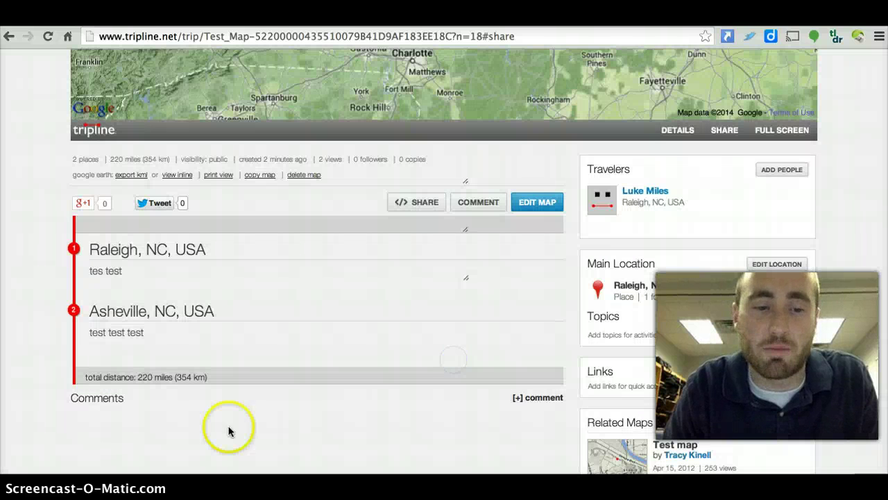